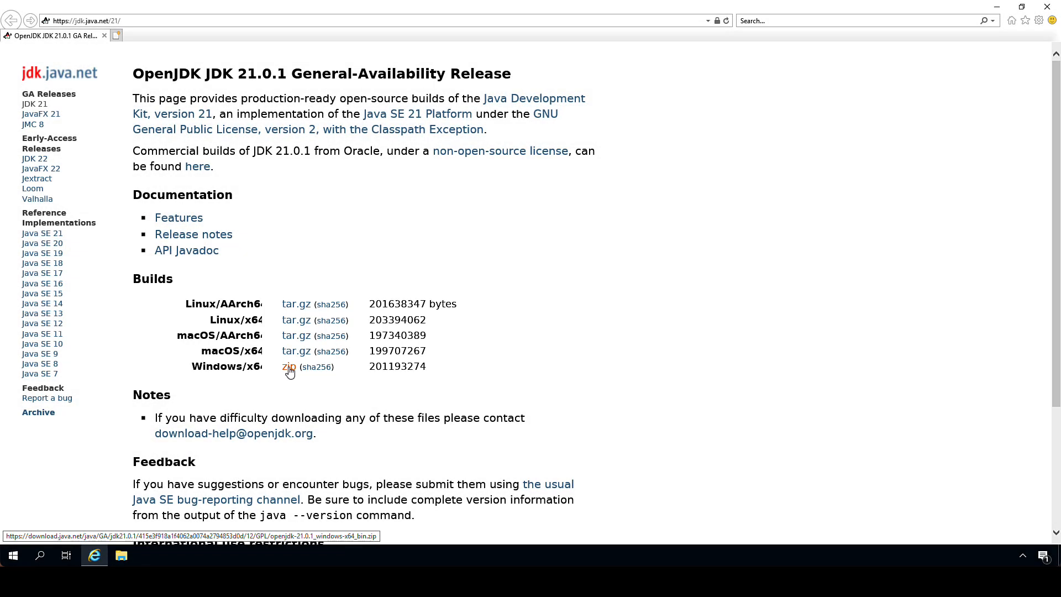
Download the Windows/x64 zip build of OpenJDK 21.0.1, save it, and open its download folder.
{"action": "left_click", "coordinate": [289, 368]}
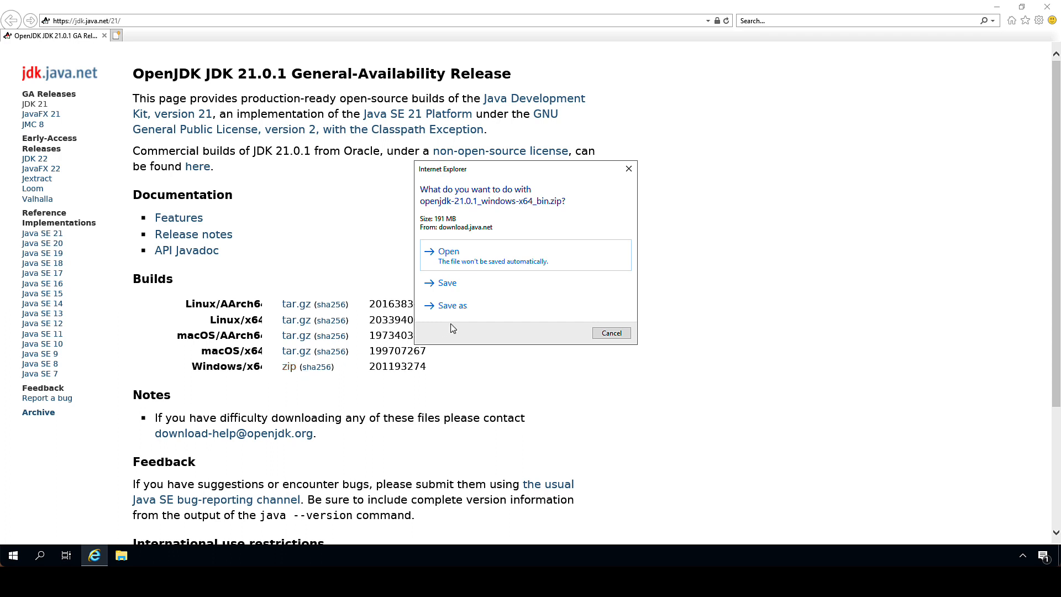
{"action": "left_click", "coordinate": [447, 283]}
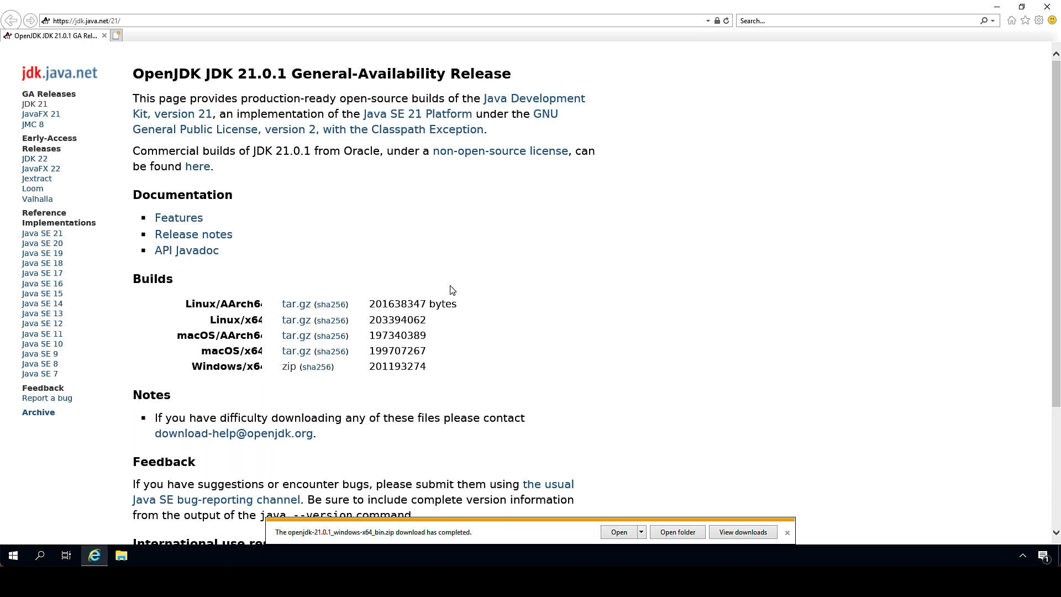
{"action": "left_click", "coordinate": [727, 532]}
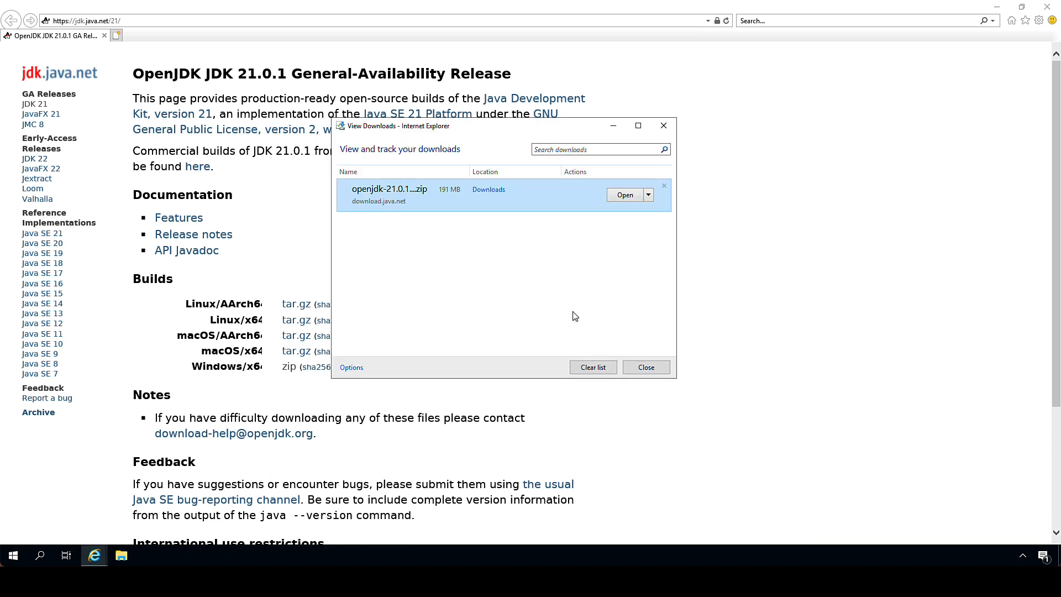
{"action": "left_click", "coordinate": [485, 192]}
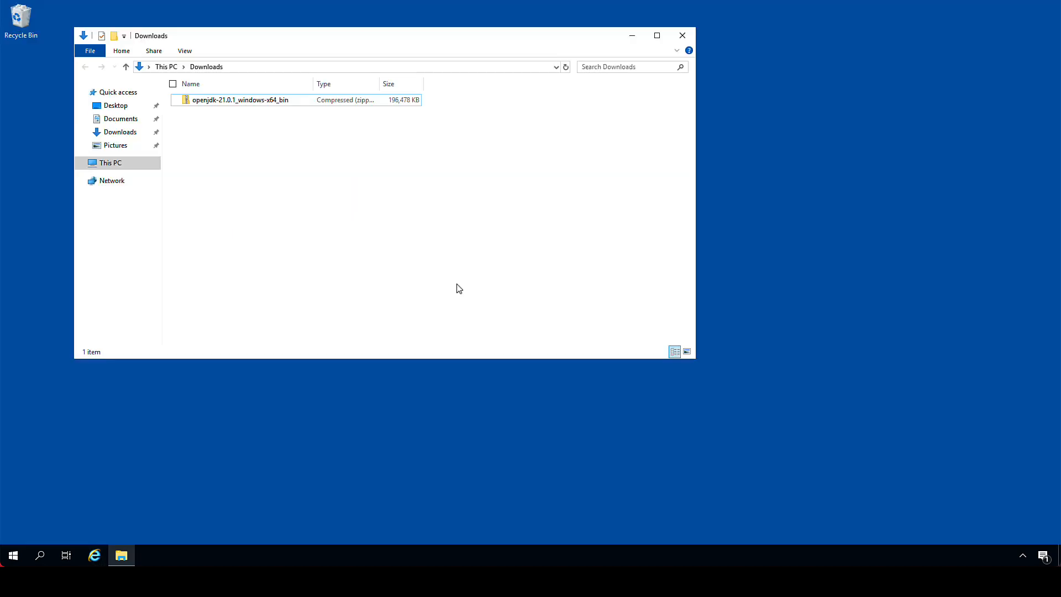
Extract the openjdk-21.0.1_windows-x64_bin archive to D:\Users\luv2code\openjdk-21.0.1_windows-x64_bin, outside the Downloads folder, and close the Downloads window.
{"action": "left_click", "coordinate": [265, 101]}
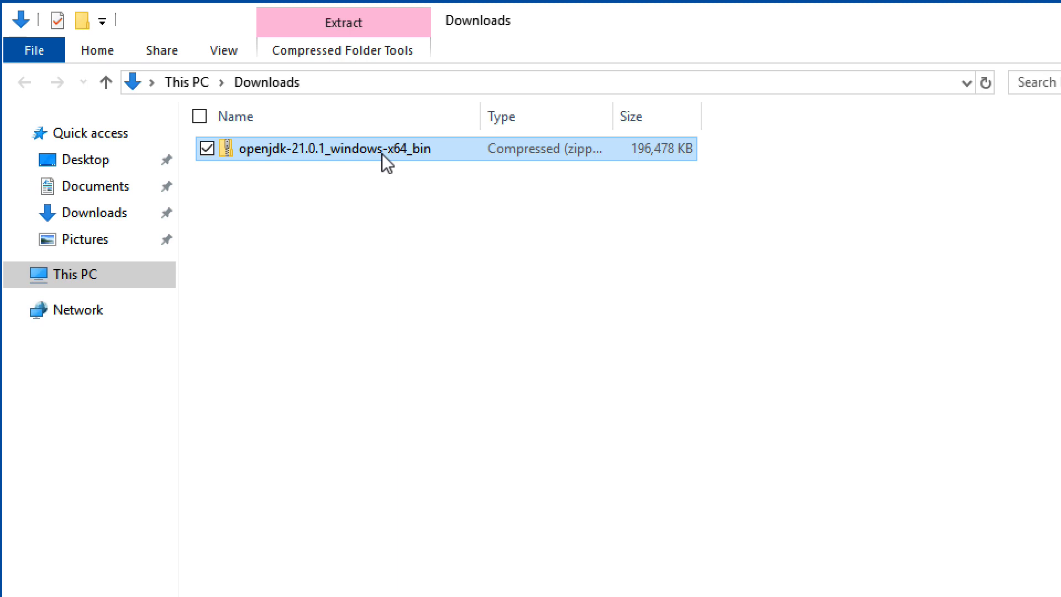
{"action": "right_click", "coordinate": [382, 154]}
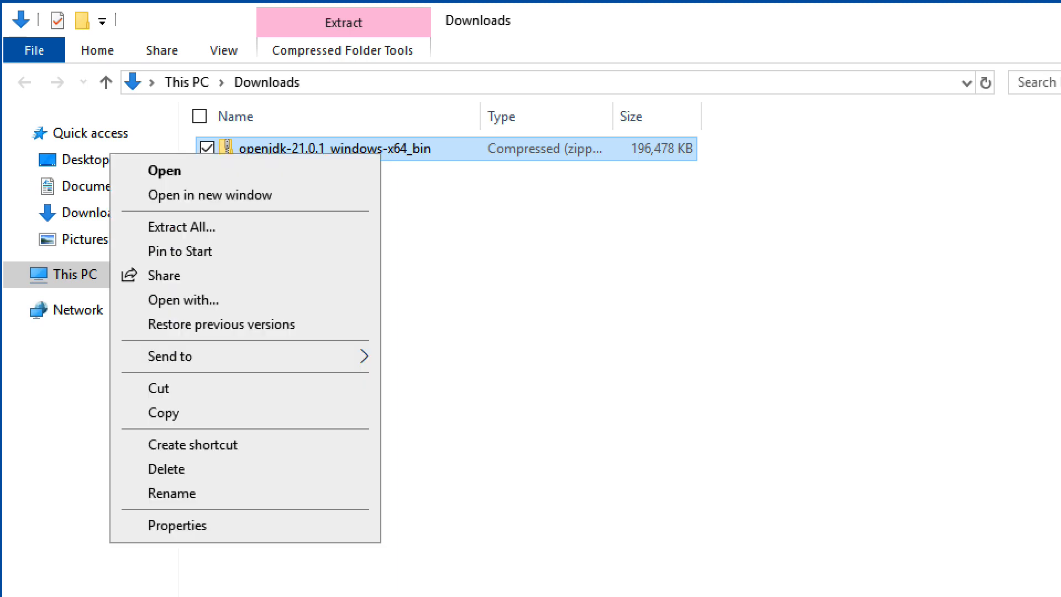
{"action": "left_click", "coordinate": [306, 222]}
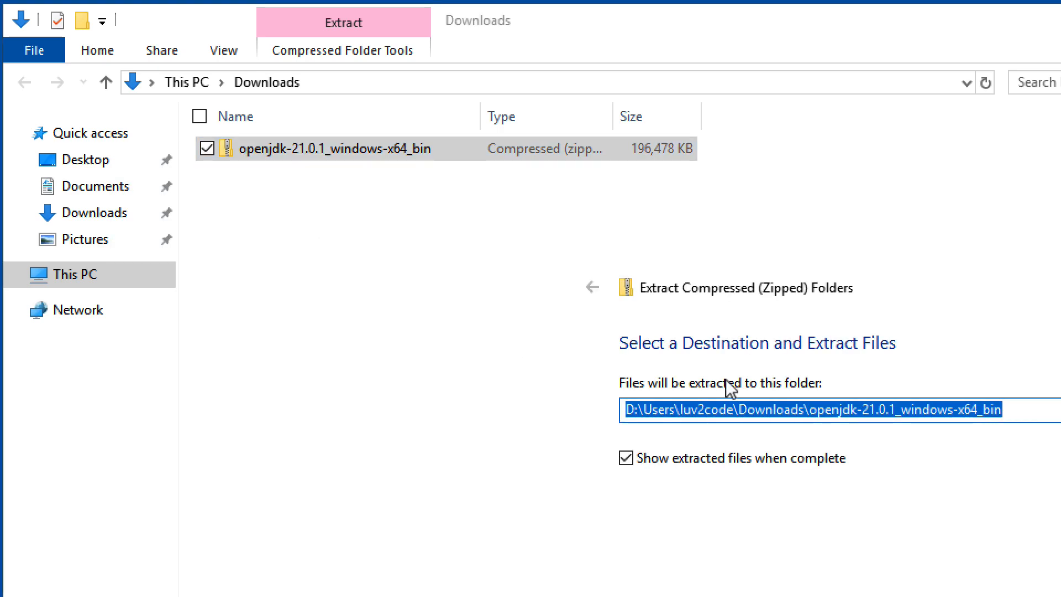
{"action": "left_click", "coordinate": [778, 408]}
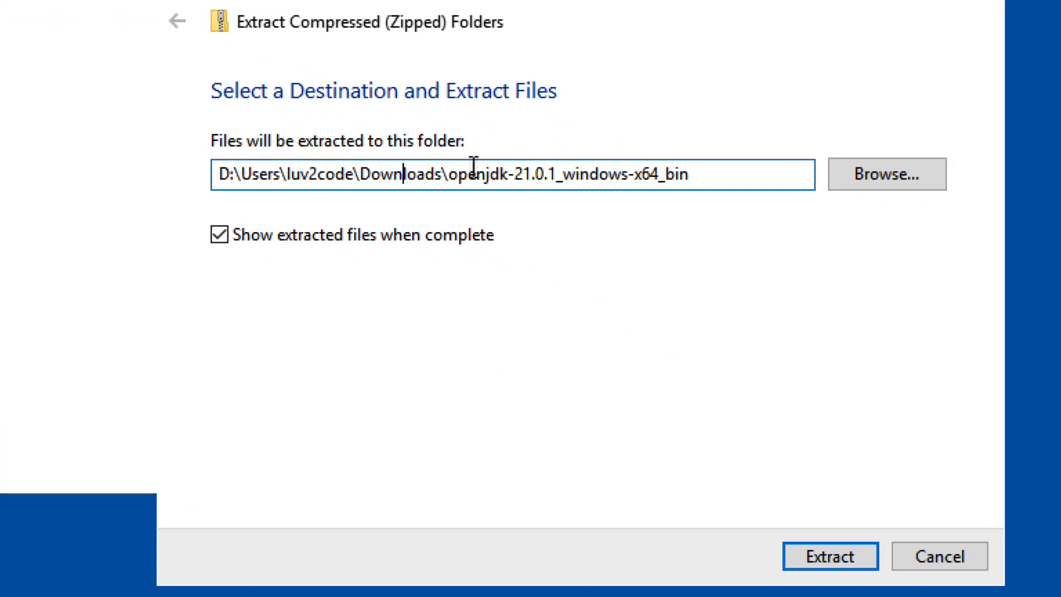
{"action": "key", "text": "Left"}
{"action": "key", "text": "Left"}
{"action": "key", "text": "Left"}
{"action": "key", "text": "Left"}
{"action": "key", "text": "shift+Right"}
{"action": "key", "text": "shift+Right"}
{"action": "key", "text": "shift+Right"}
{"action": "key", "text": "shift+Right"}
{"action": "key", "text": "shift+Right"}
{"action": "key", "text": "shift+Right"}
{"action": "key", "text": "shift+Right"}
{"action": "key", "text": "shift+Right"}
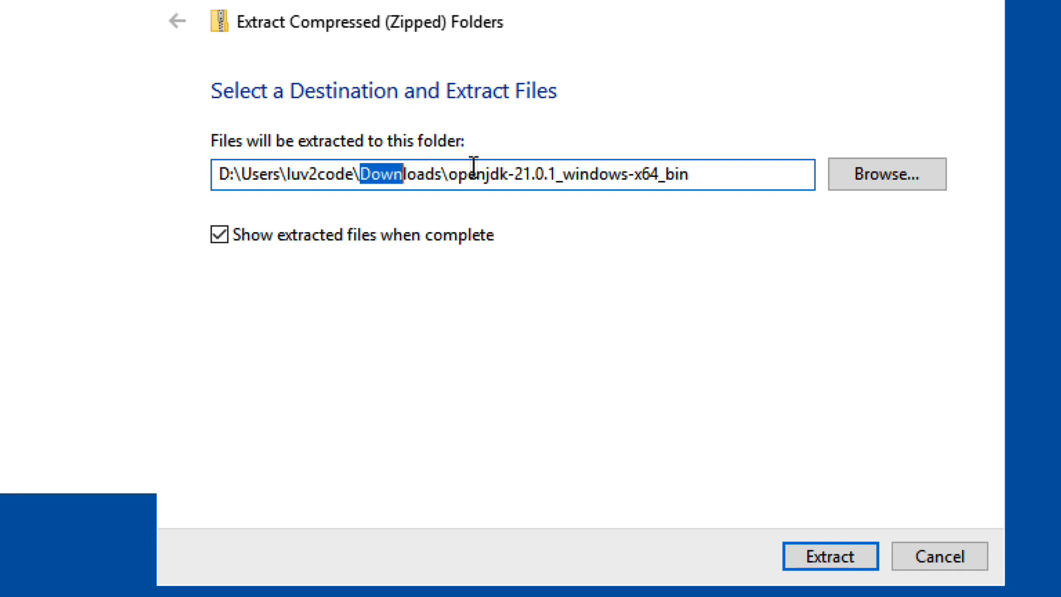
{"action": "key", "text": "shift+Right"}
{"action": "key", "text": "shift+Right"}
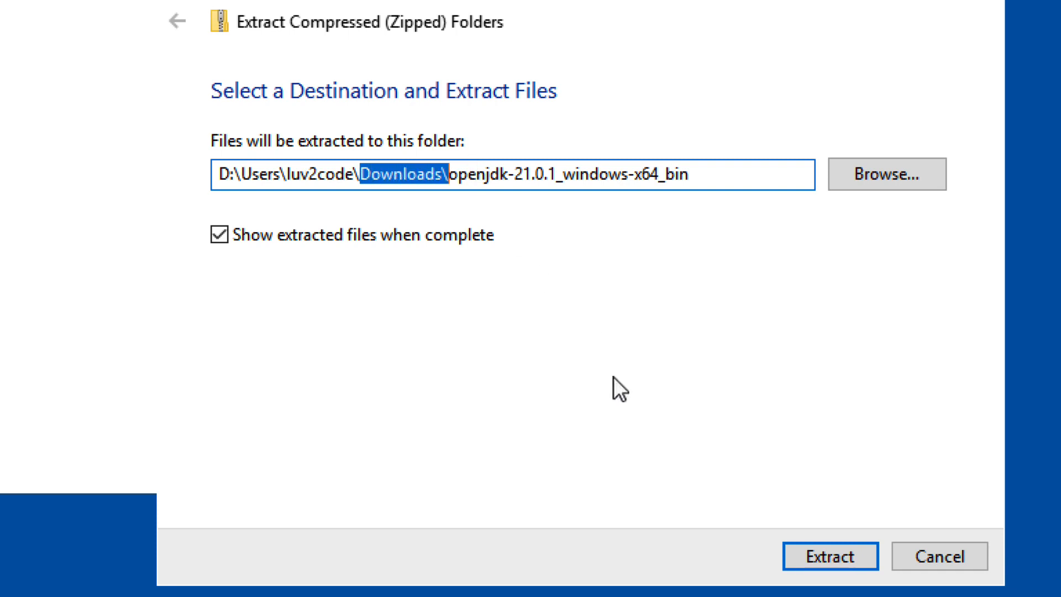
{"action": "key", "text": "BackSpace"}
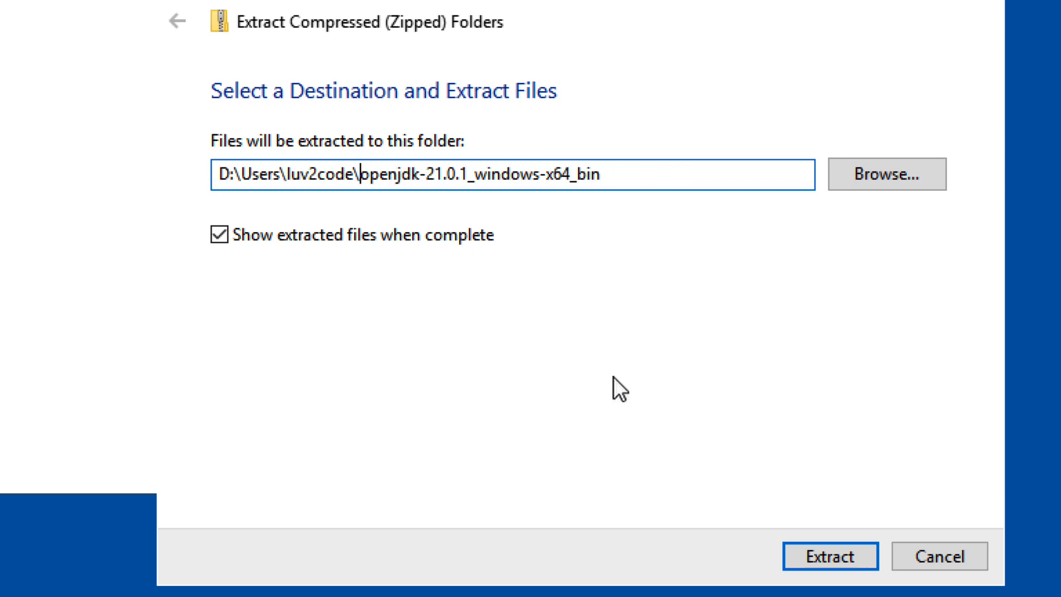
{"action": "left_click", "coordinate": [794, 552]}
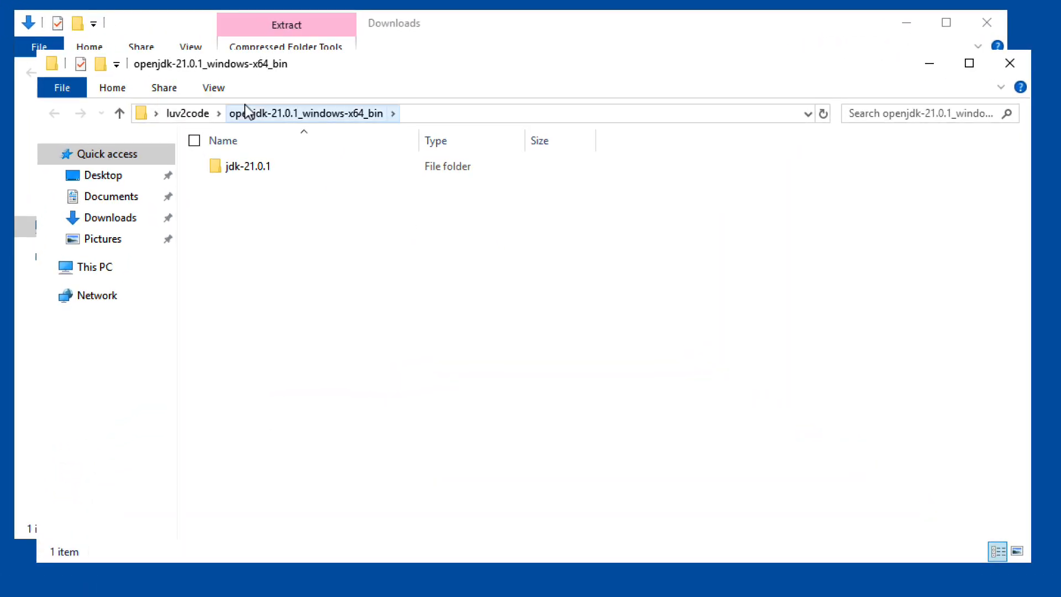
{"action": "left_click", "coordinate": [987, 22]}
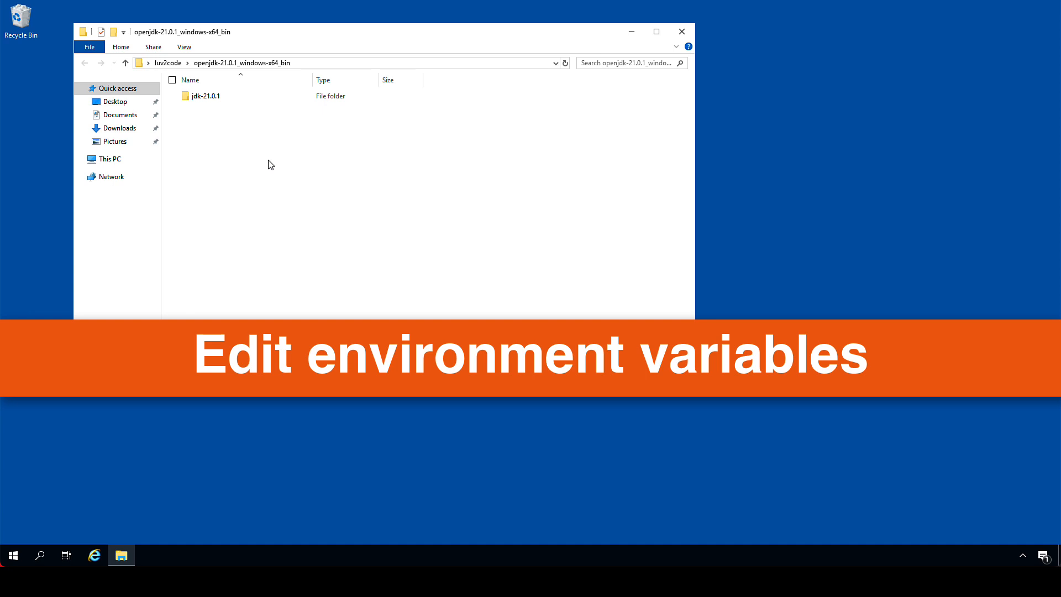
Search Windows Settings for "environment" and open the environment variables for the current account.
{"action": "right_click", "coordinate": [12, 556]}
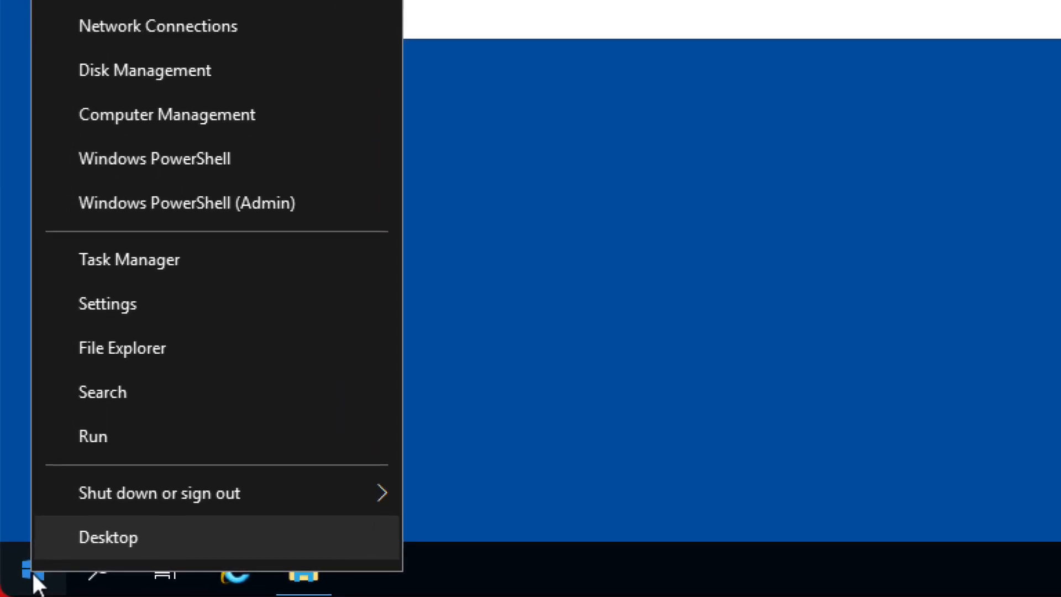
{"action": "left_click", "coordinate": [162, 298]}
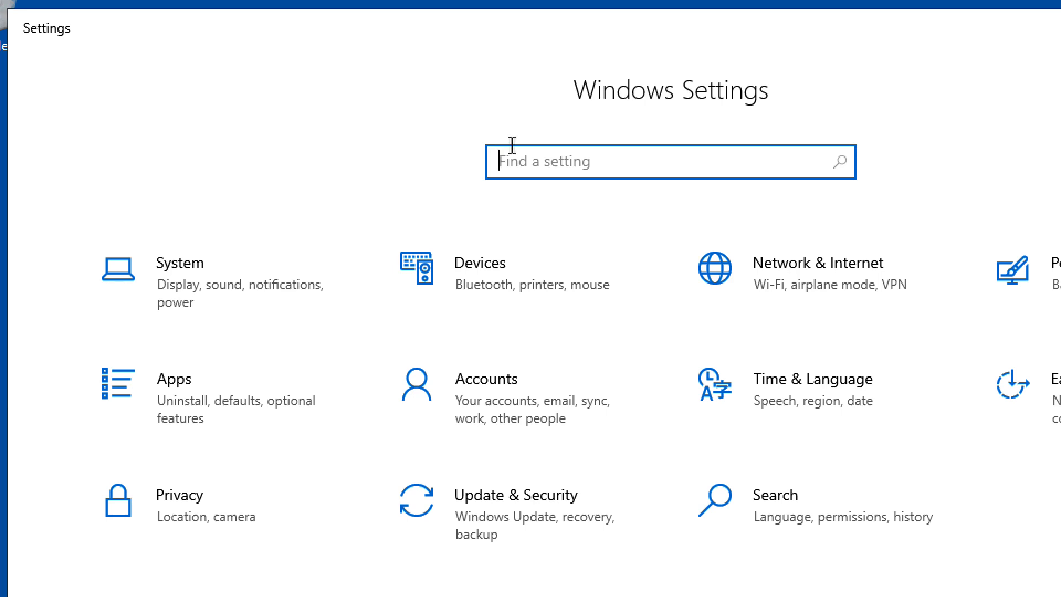
{"action": "type", "text": "environmen"}
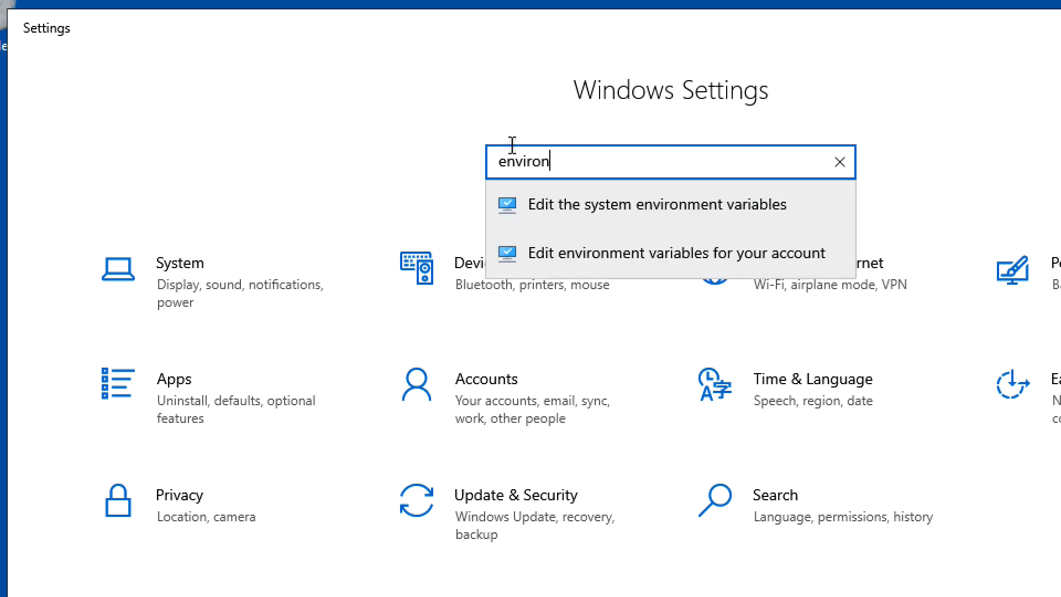
{"action": "type", "text": "t"}
{"action": "left_click", "coordinate": [548, 253]}
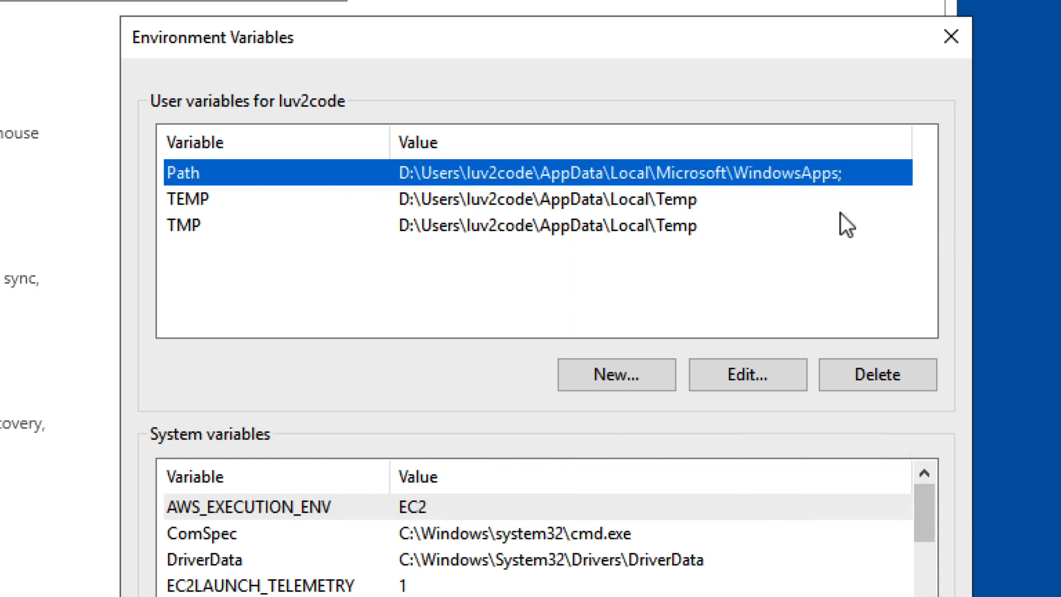
Create a user variable JAVA_HOME pointing to the extracted jdk-21.0.1 folder inside openjdk-21.0.1_windows-x64_bin.
{"action": "left_click", "coordinate": [640, 382]}
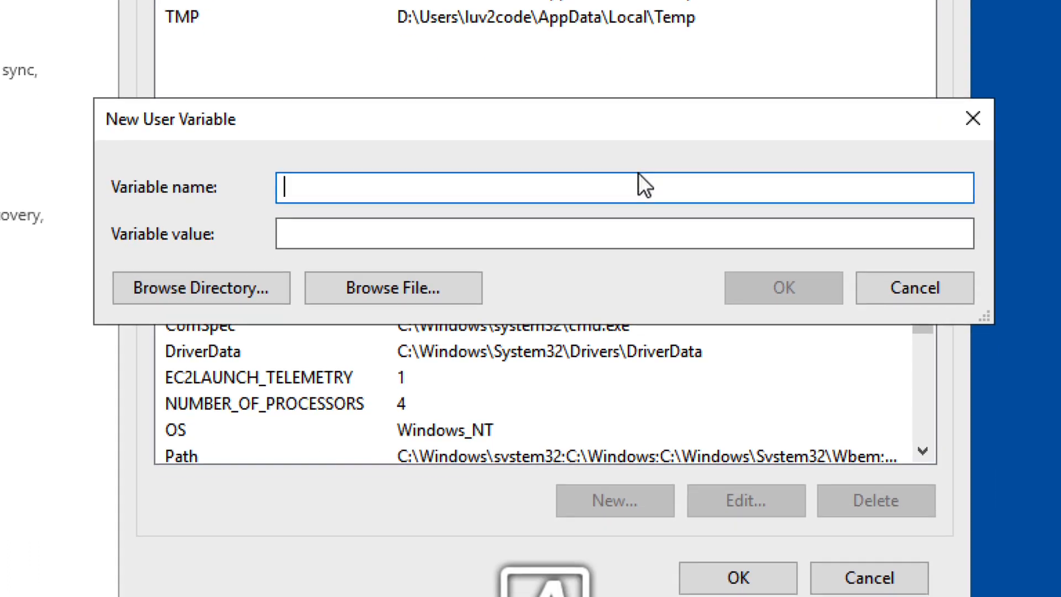
{"action": "type", "text": "JAVA_HOME"}
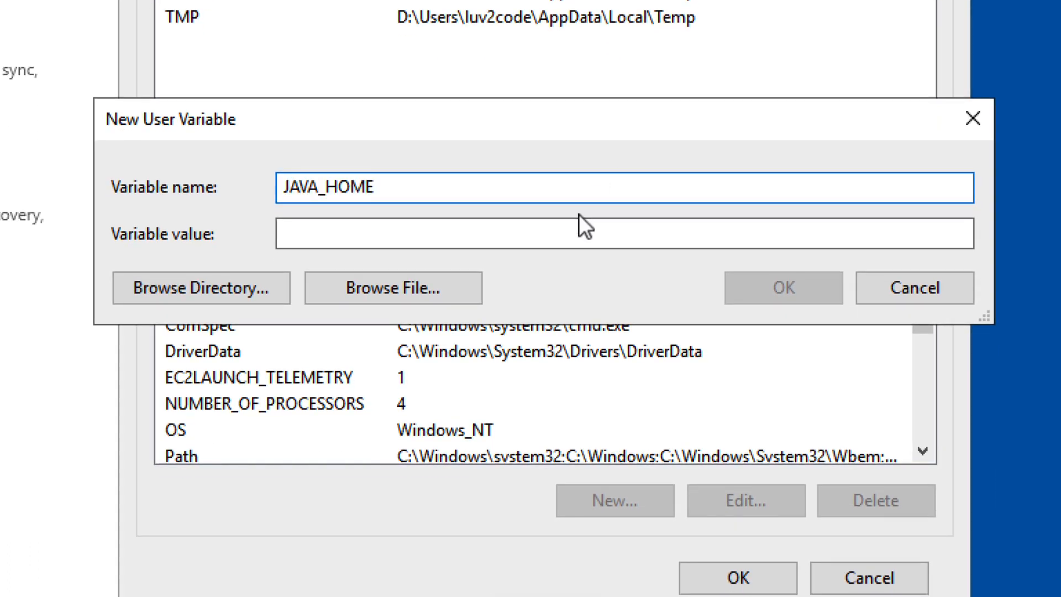
{"action": "left_click", "coordinate": [512, 238]}
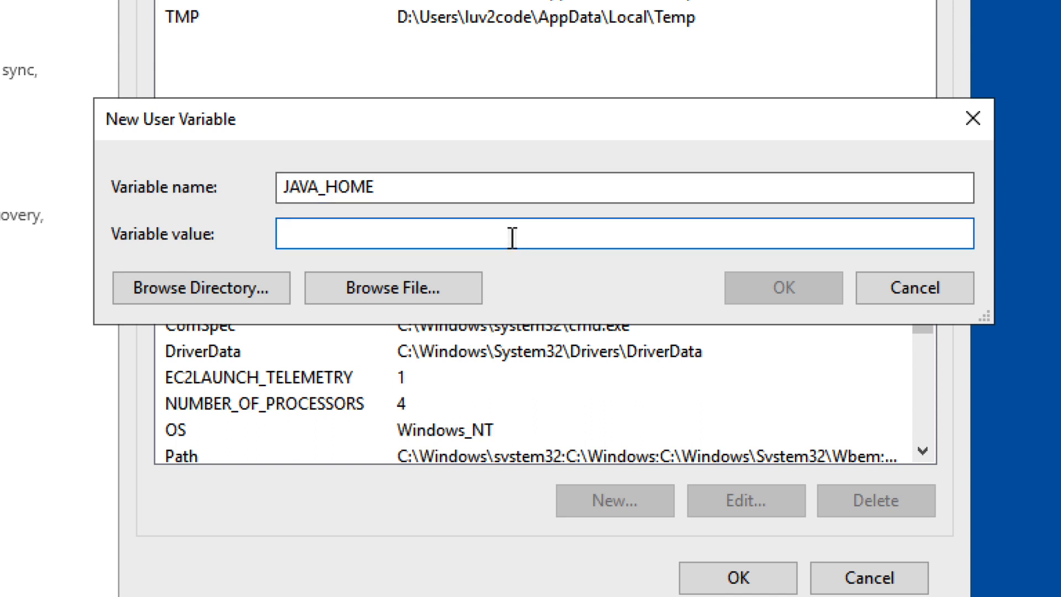
{"action": "left_click", "coordinate": [226, 287]}
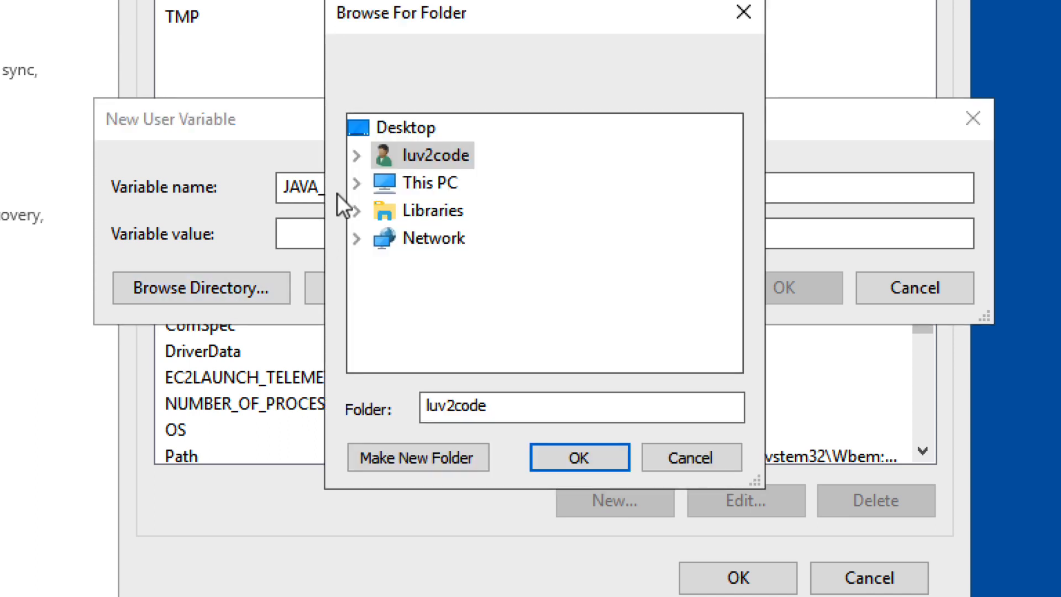
{"action": "left_click", "coordinate": [357, 156]}
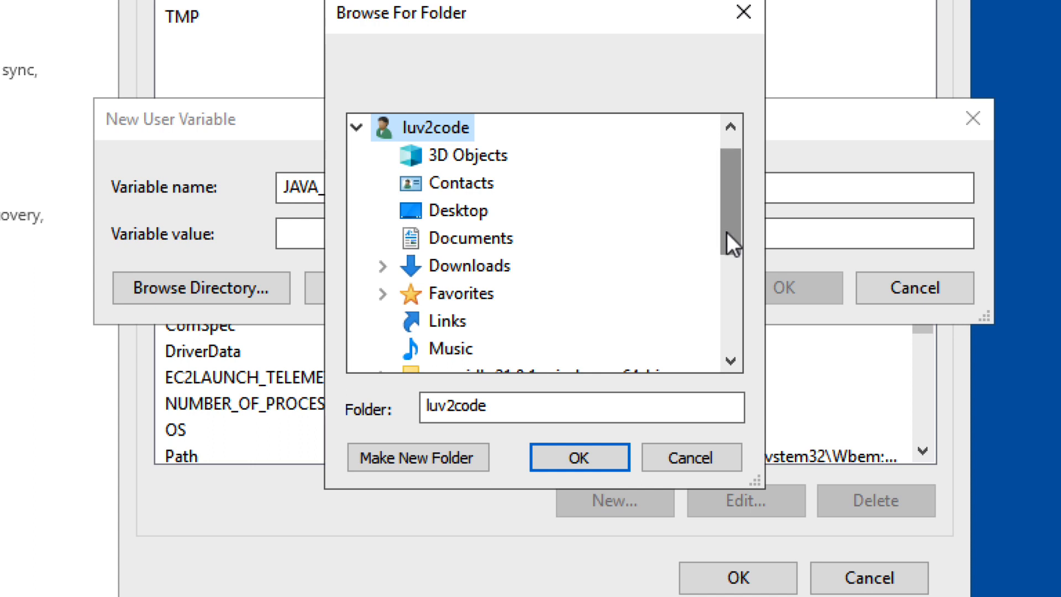
{"action": "left_click_drag", "start_coordinate": [728, 232], "coordinate": [700, 297]}
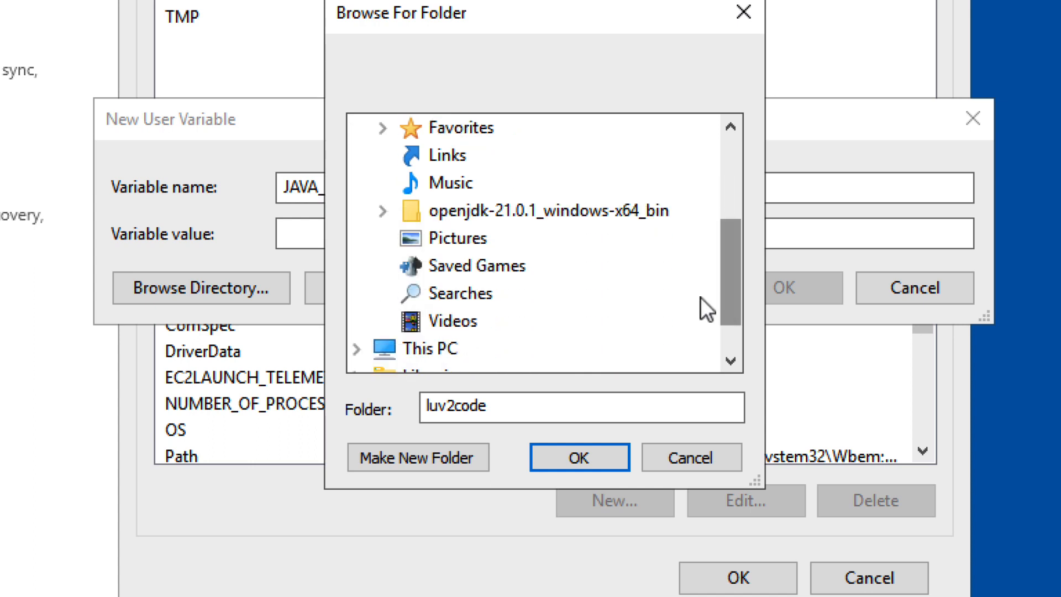
{"action": "left_click", "coordinate": [381, 211]}
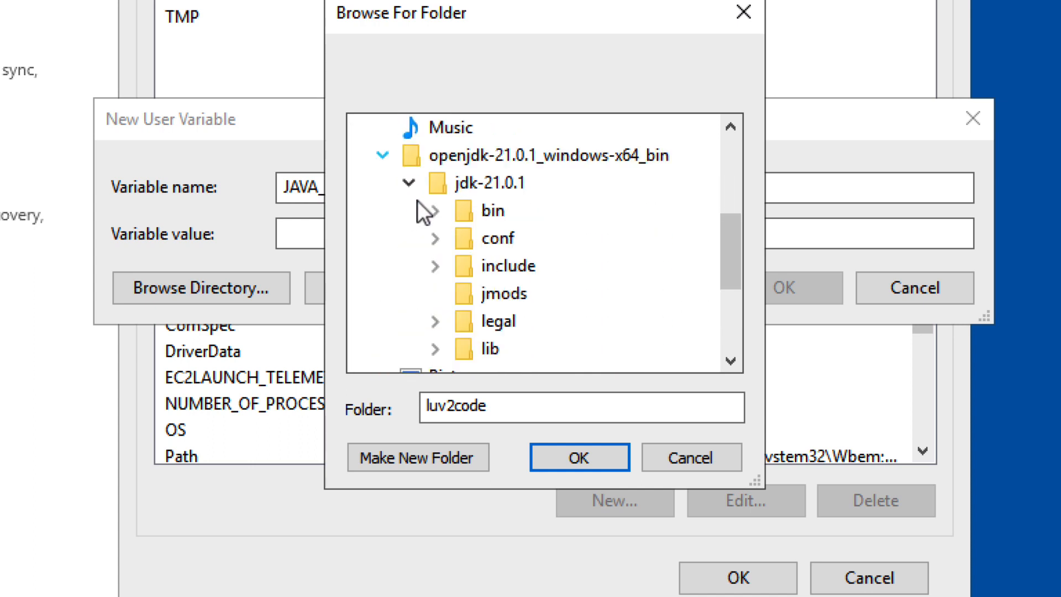
{"action": "left_click", "coordinate": [539, 185]}
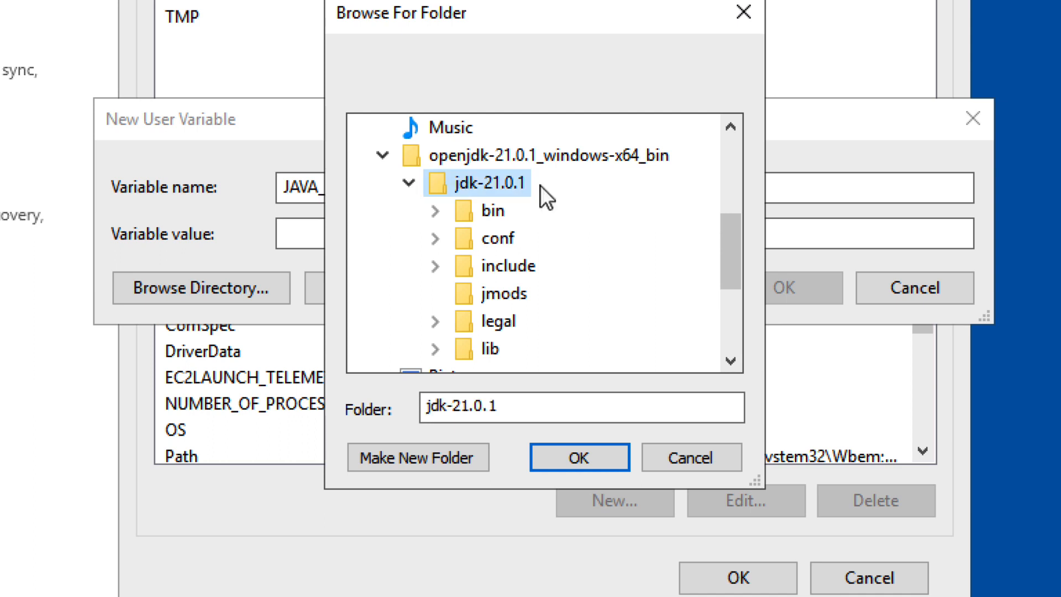
{"action": "left_click", "coordinate": [554, 452]}
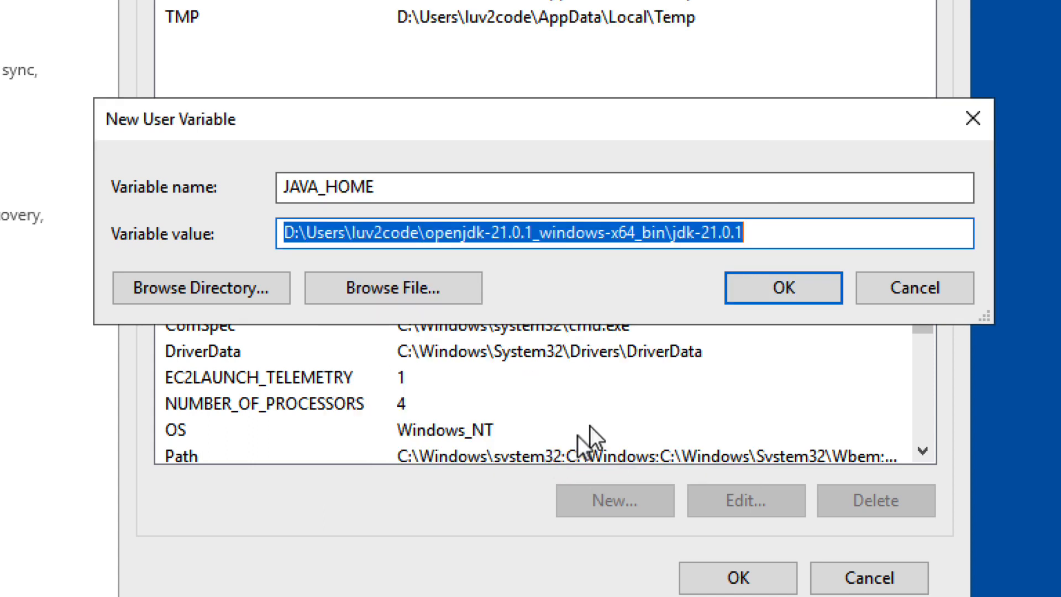
{"action": "left_click", "coordinate": [790, 278]}
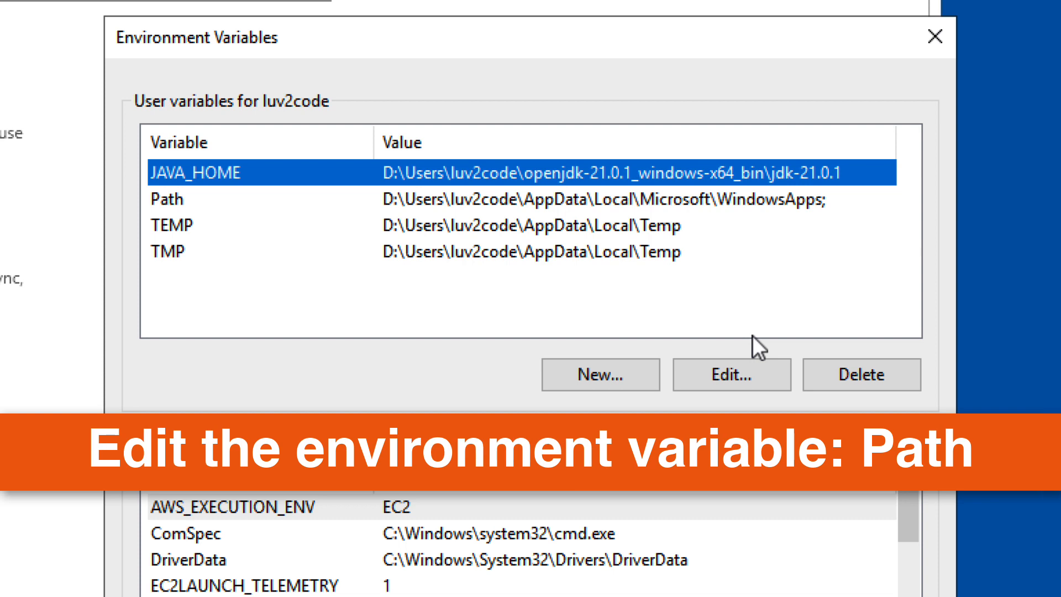
Add a new entry %JAVA_HOME%\bin to the user variable Path.
{"action": "left_click", "coordinate": [519, 197]}
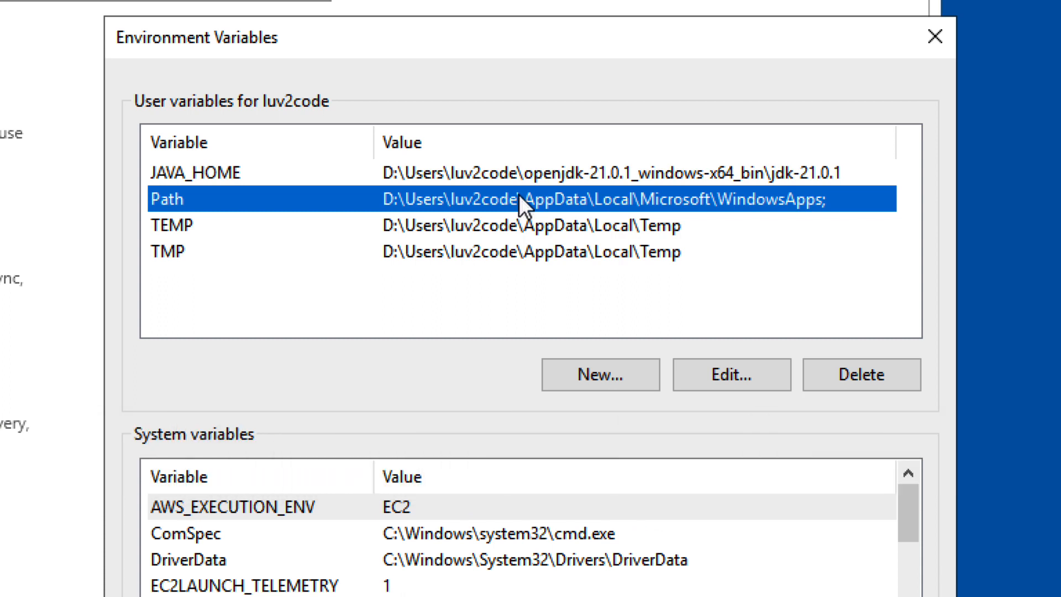
{"action": "left_click", "coordinate": [704, 369]}
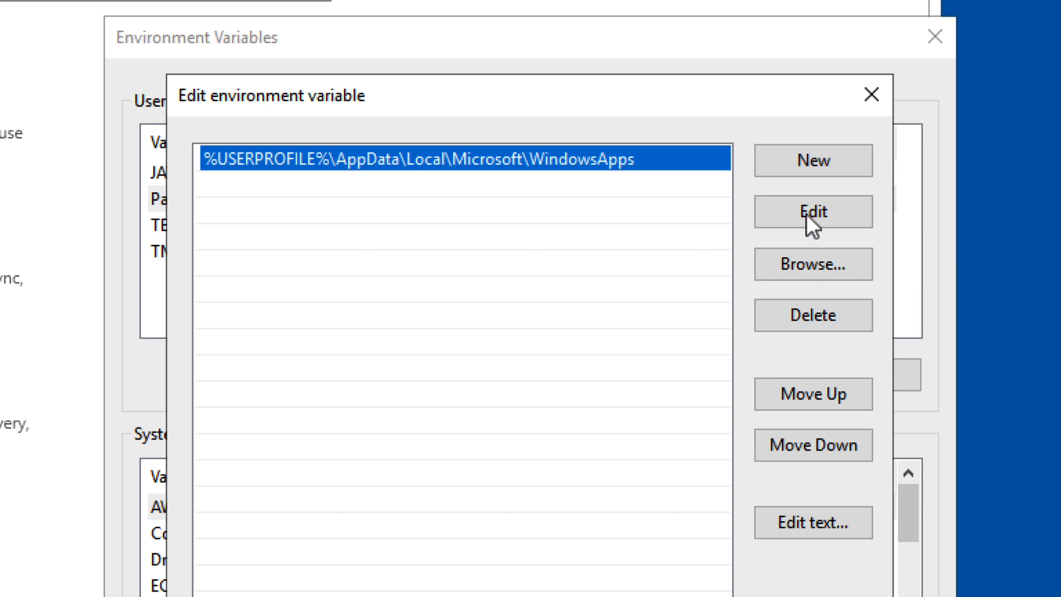
{"action": "left_click", "coordinate": [803, 161]}
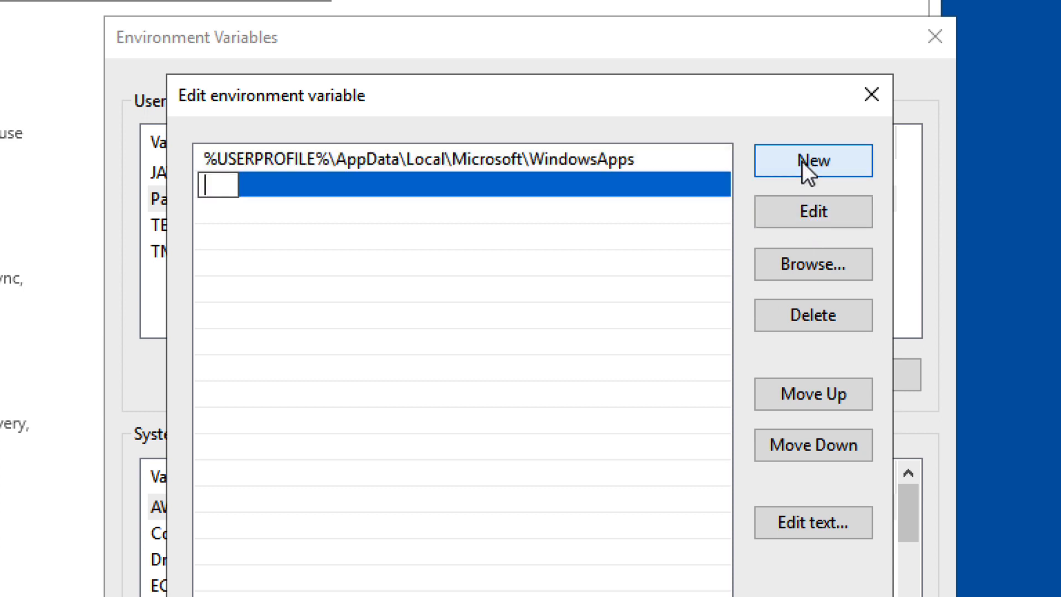
{"action": "type", "text": "%JAVA_HOME"}
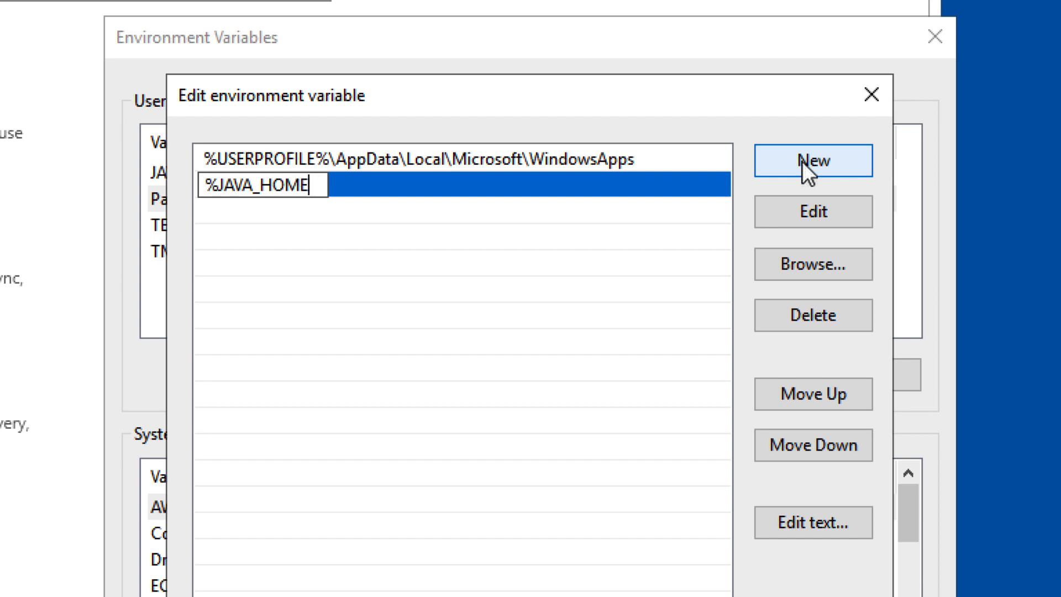
{"action": "type", "text": "%\\bin"}
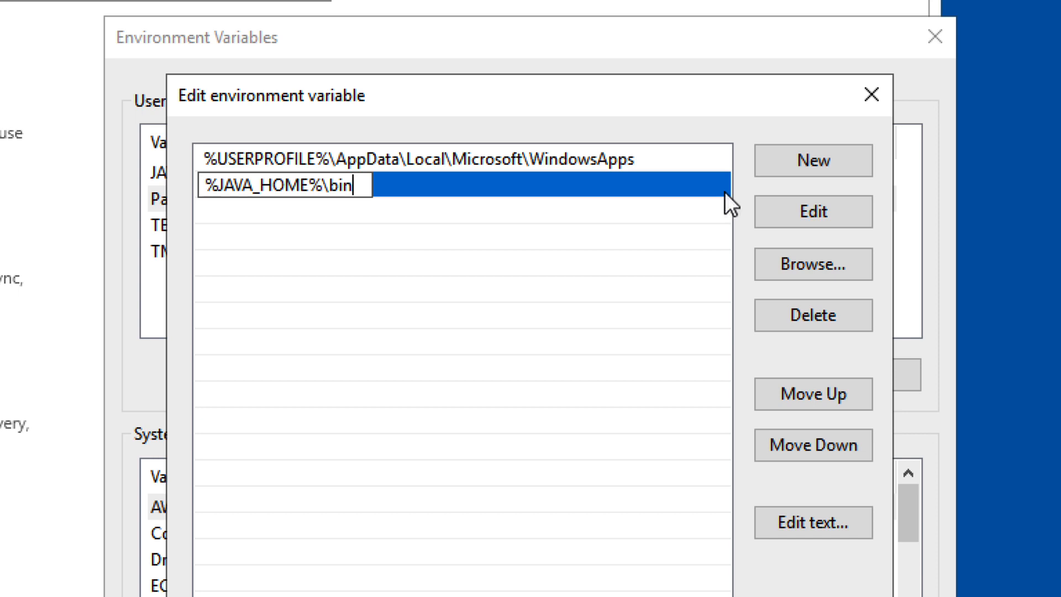
{"action": "key", "text": "Return"}
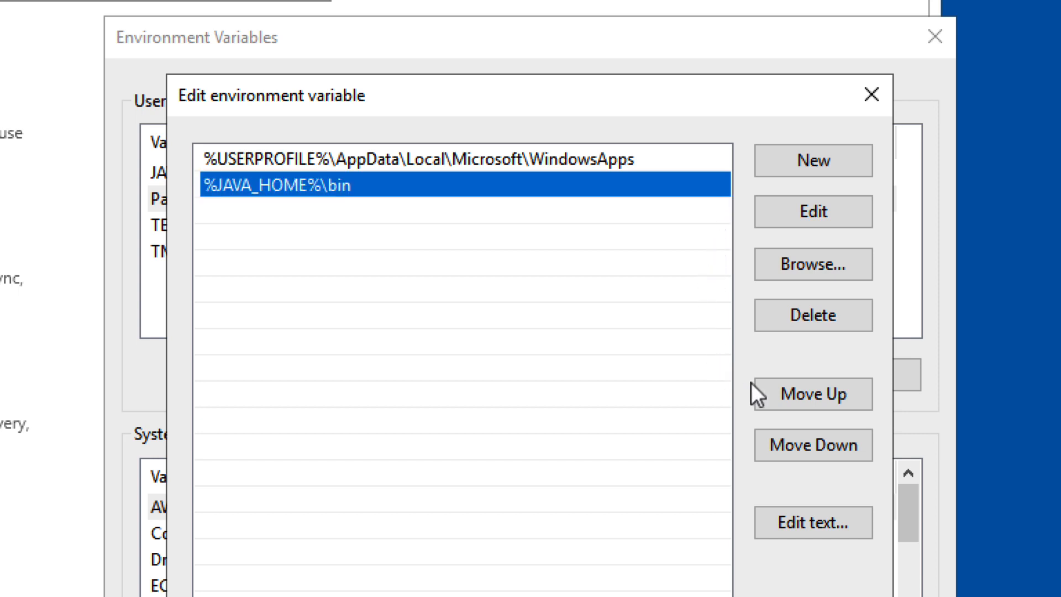
Move the %JAVA_HOME%\bin entry to the top of the Path list and save the environment variable changes.
{"action": "left_click", "coordinate": [785, 400]}
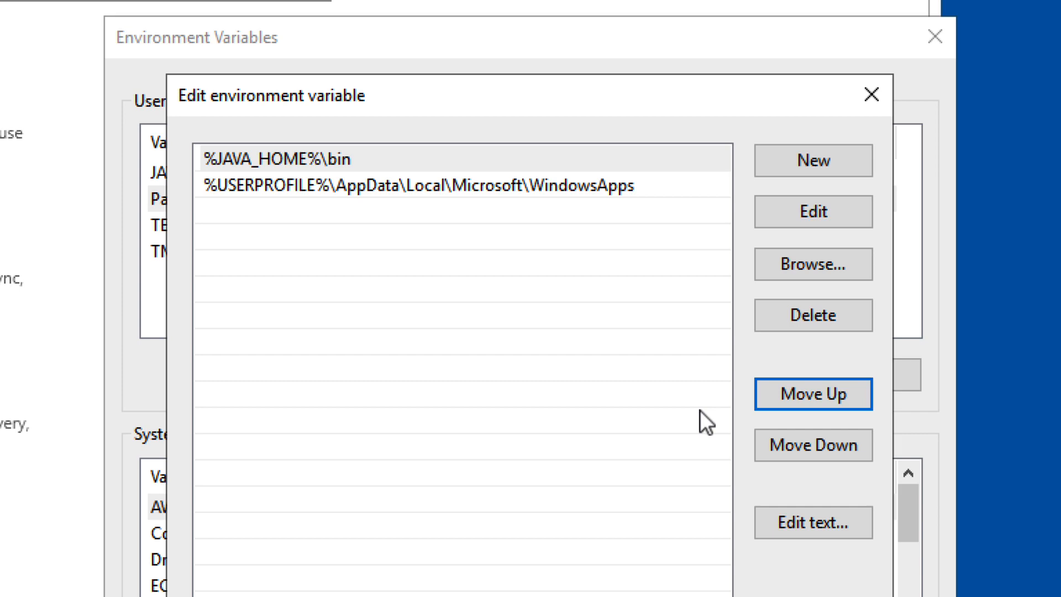
{"action": "left_click", "coordinate": [519, 161]}
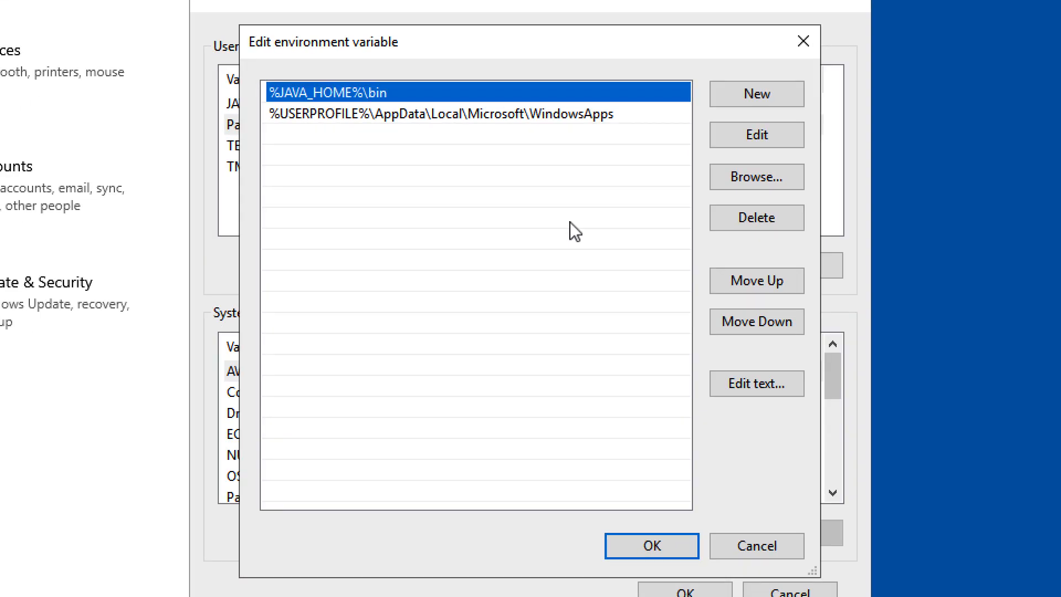
{"action": "left_click", "coordinate": [632, 539]}
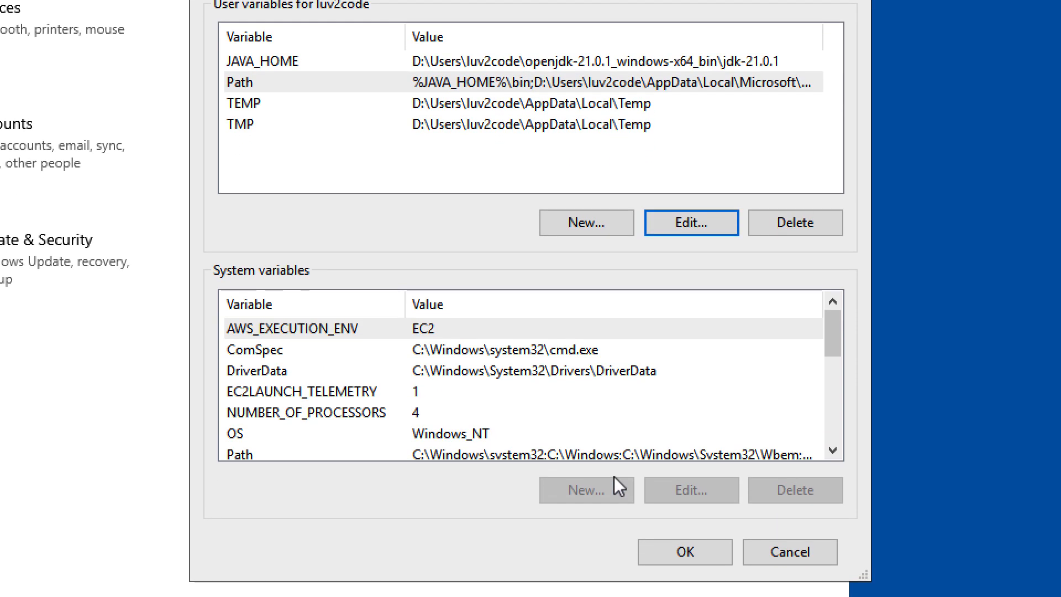
{"action": "left_click", "coordinate": [569, 87]}
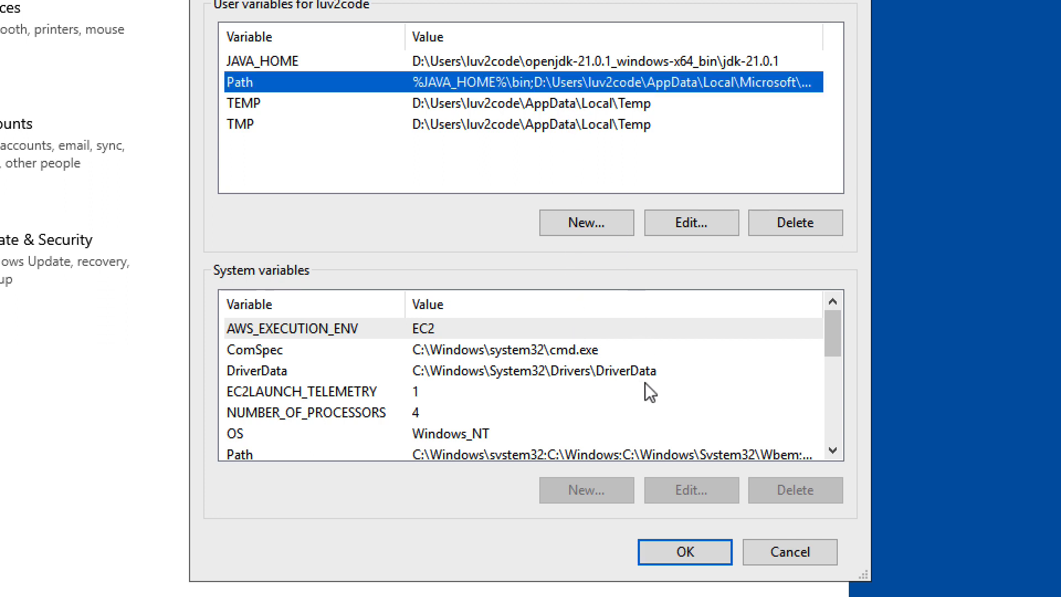
{"action": "left_click", "coordinate": [684, 553]}
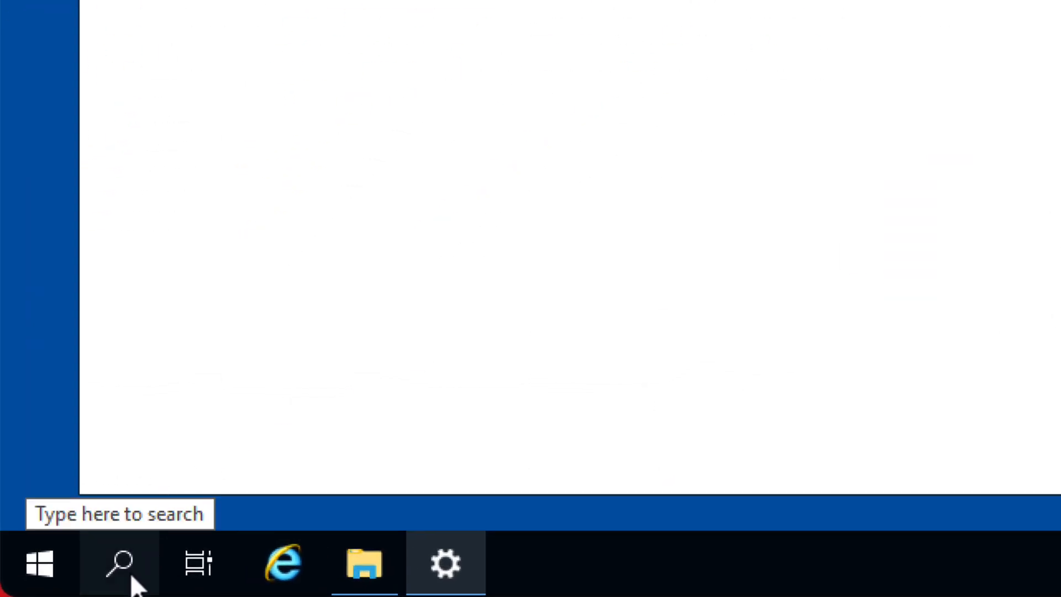
Open a Command Prompt and check the JAVA_HOME value with echo %JAVA_HOME%.
{"action": "left_click", "coordinate": [132, 577]}
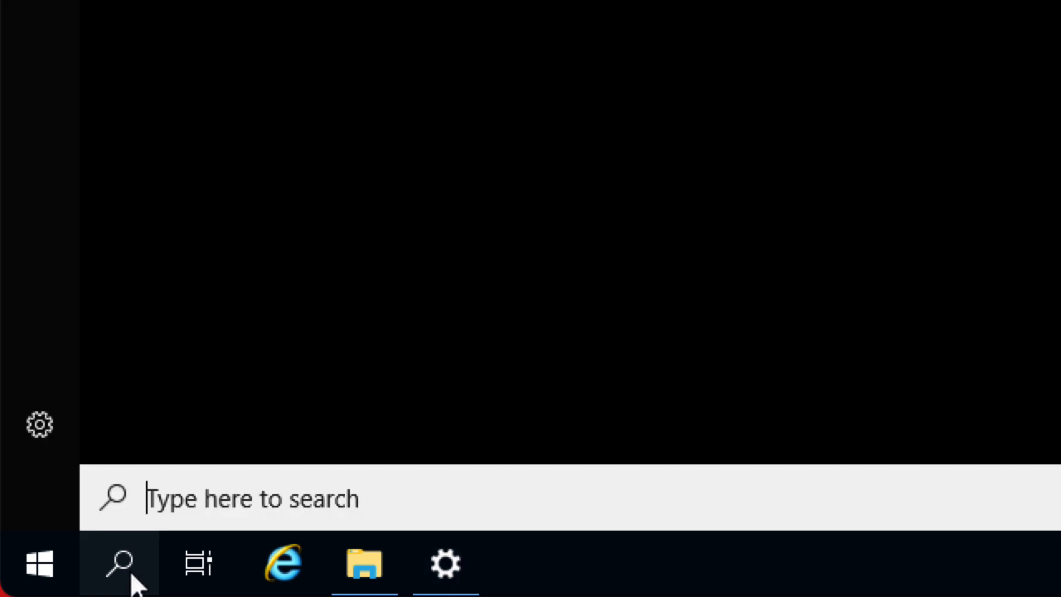
{"action": "type", "text": "cmd"}
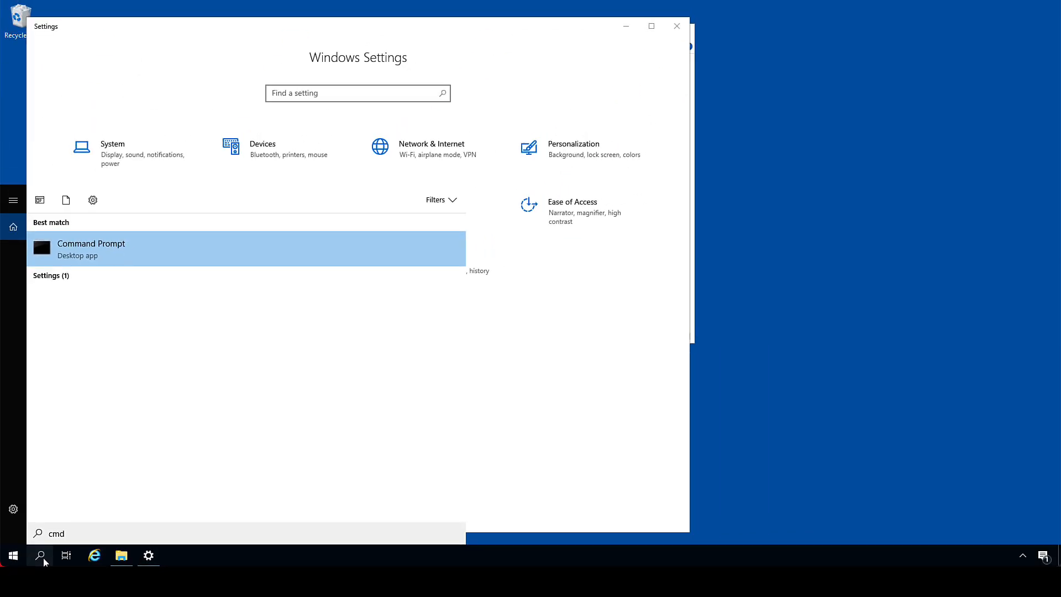
{"action": "key", "text": "Return"}
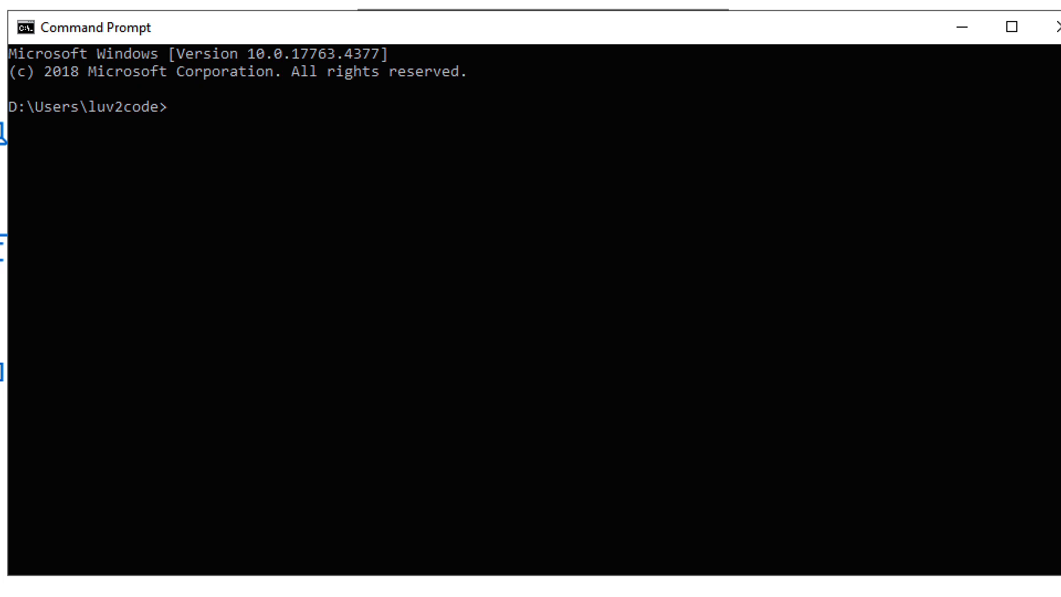
{"action": "type", "text": "echo %JAVA_HOME%"}
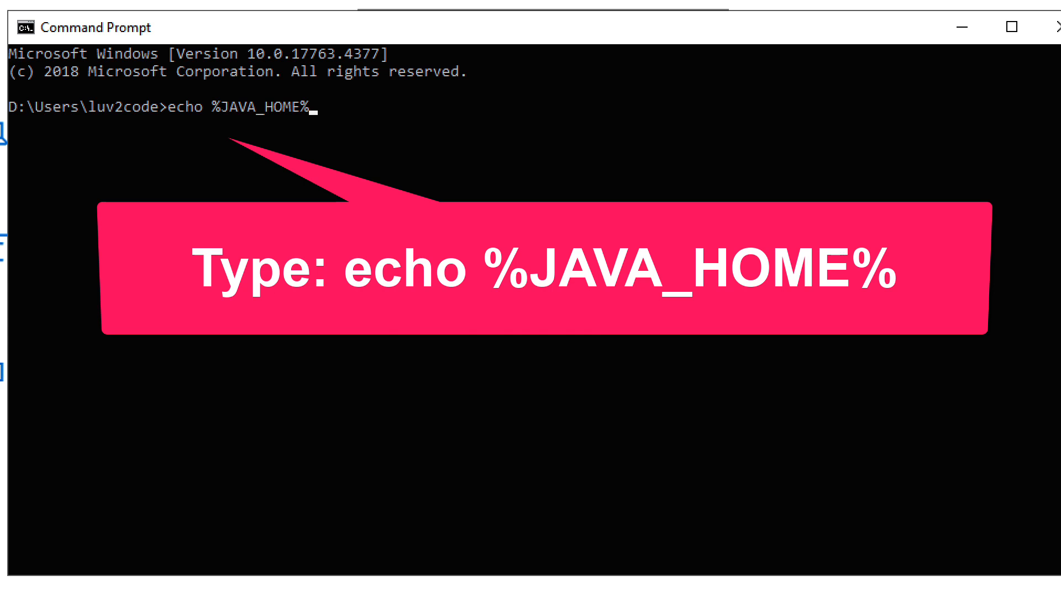
{"action": "key", "text": "Return"}
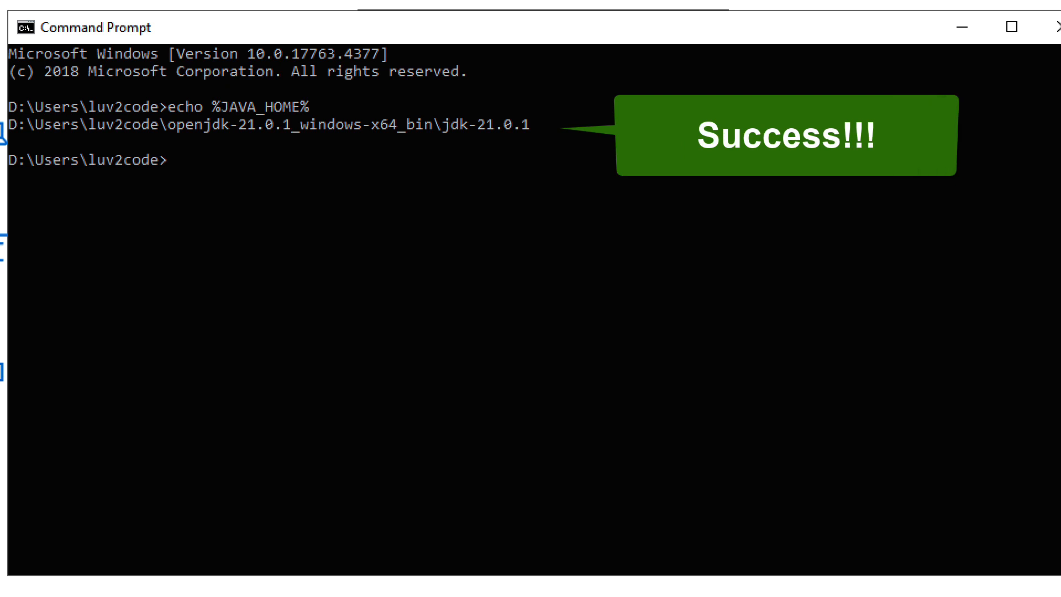
Check the installed Java version by running java --version.
{"action": "type", "text": "java --vers"}
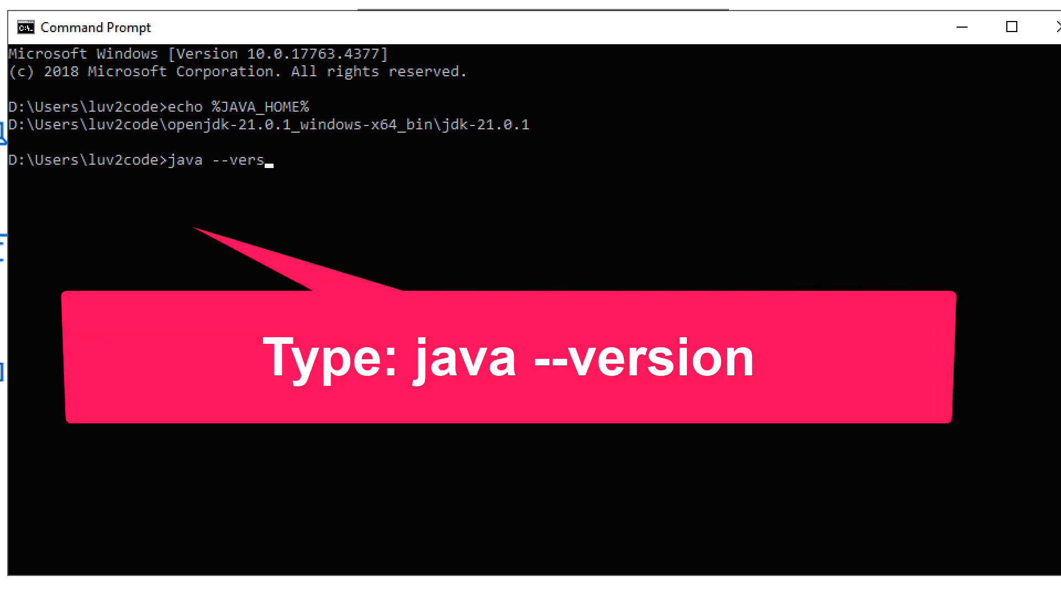
{"action": "type", "text": "ion"}
{"action": "key", "text": "Return"}
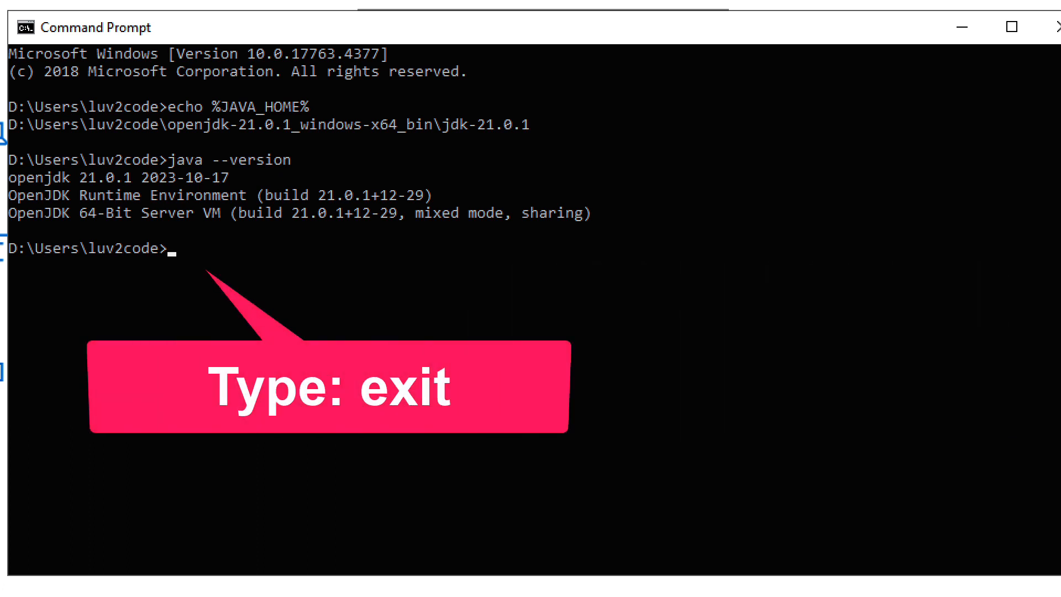
Exit the Command Prompt, then close Windows Settings and the remaining File Explorer window.
{"action": "type", "text": "exit"}
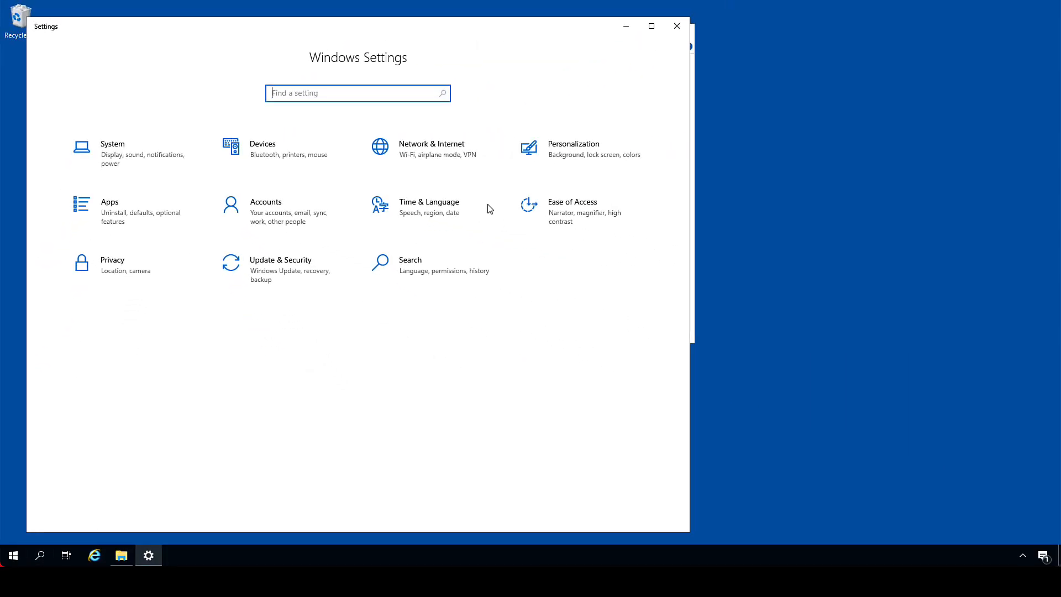
{"action": "left_click", "coordinate": [676, 26]}
{"action": "left_click", "coordinate": [683, 35]}
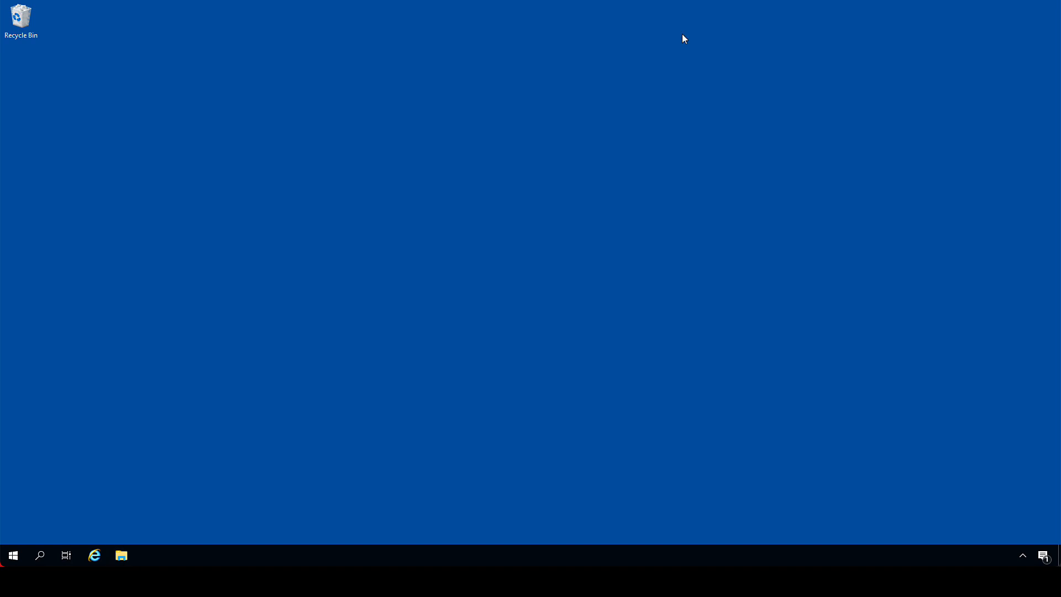